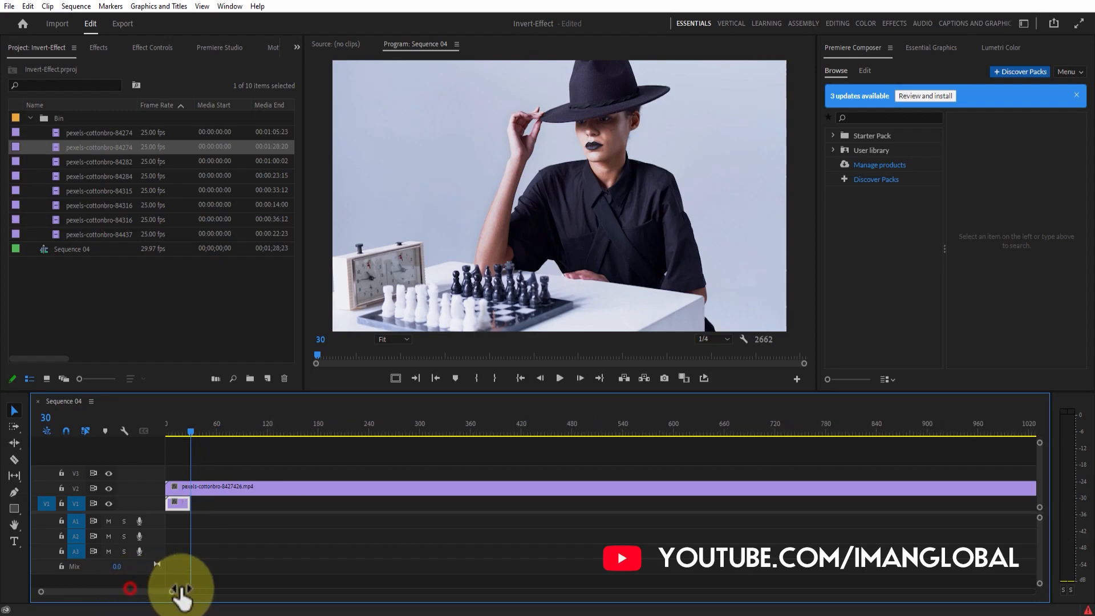
Trim pexels-cottonbro-8427426.mp4 on V2 to 30 frames and place it directly after the first clip on V1
left_click_drag(265, 581, 370, 573)
left_click_drag(752, 488, 187, 493)
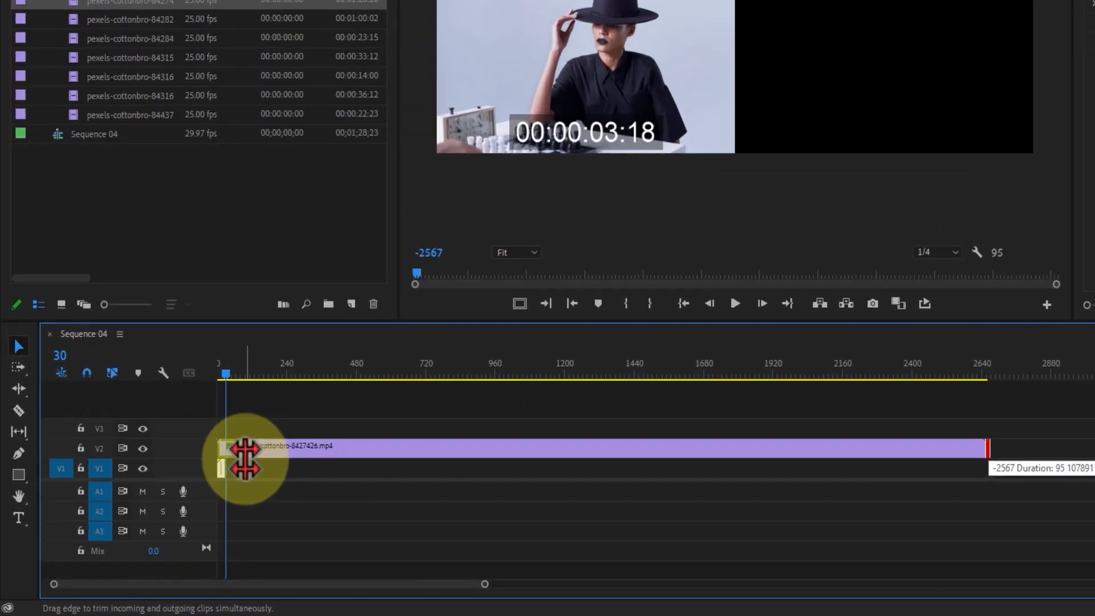
left_click_drag(245, 460, 246, 460)
left_click_drag(485, 584, 326, 583)
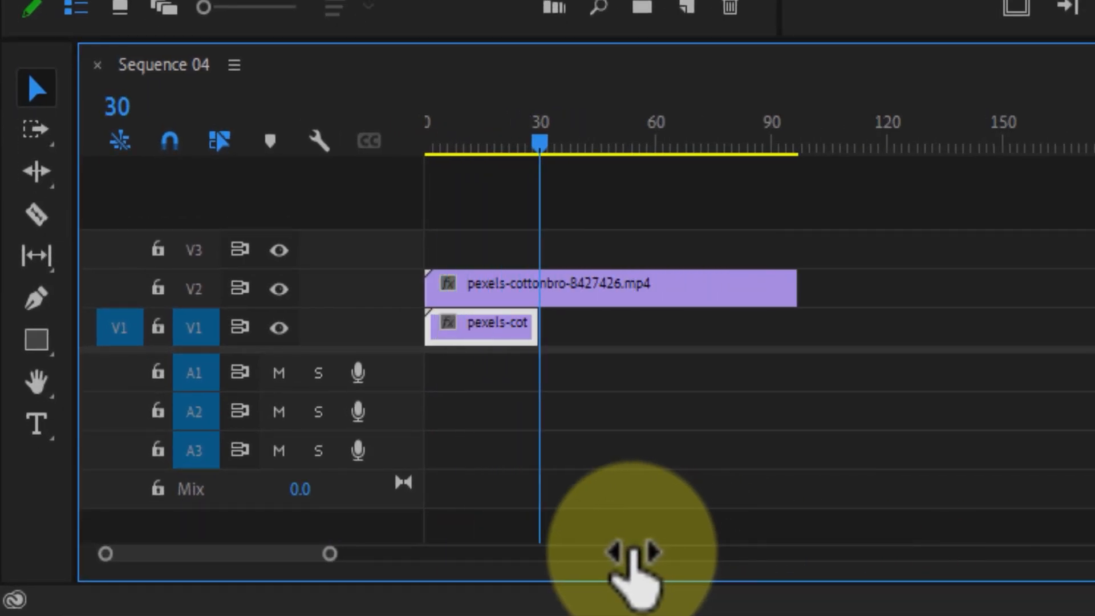
mouse_move(819, 287)
left_mouse_down()
mouse_move(547, 330)
mouse_move(669, 306)
mouse_move(642, 333)
mouse_move(616, 337)
left_mouse_up()
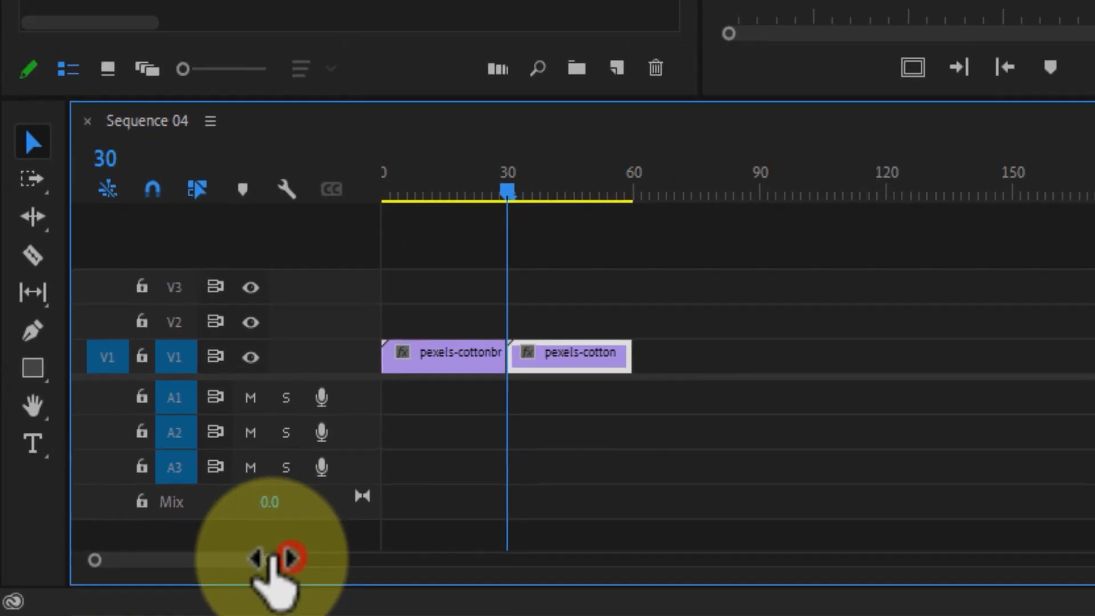
left_click_drag(273, 560, 259, 559)
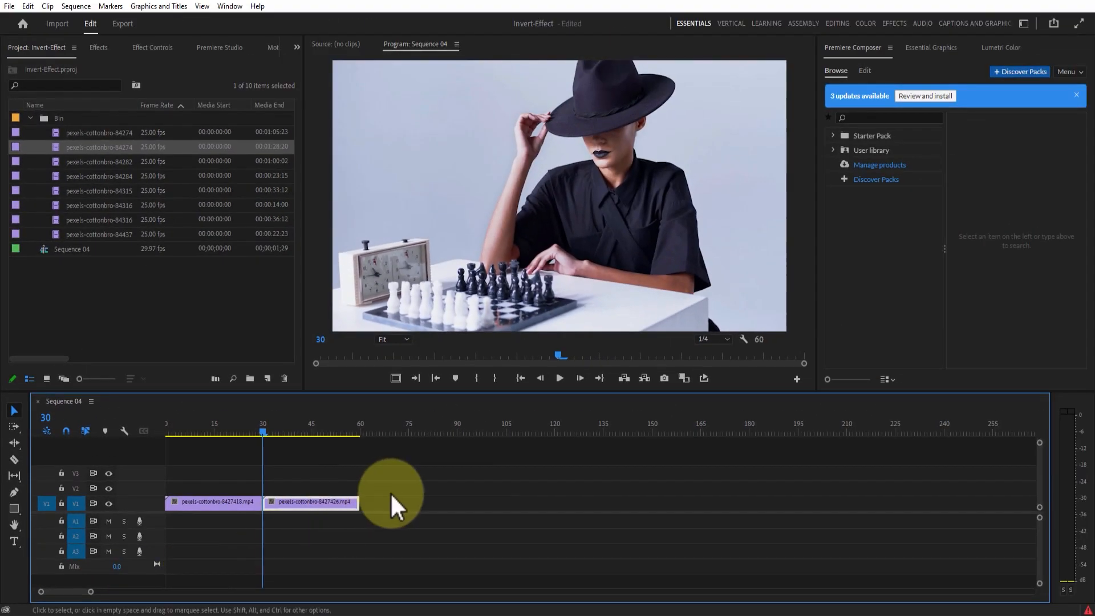
left_click(396, 491)
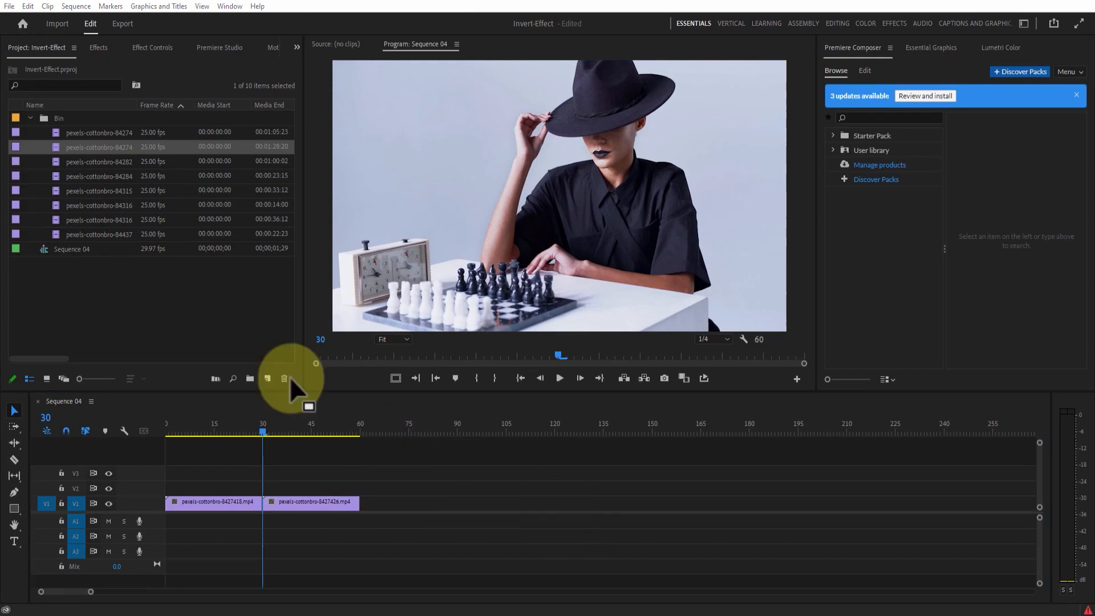
Add pexels-cottonbro-8428292.mp4, cut it at frame 30, remove the remainder and place the 30-frame piece on V1 at frame 60
left_click(84, 160)
left_click_drag(55, 162, 131, 496)
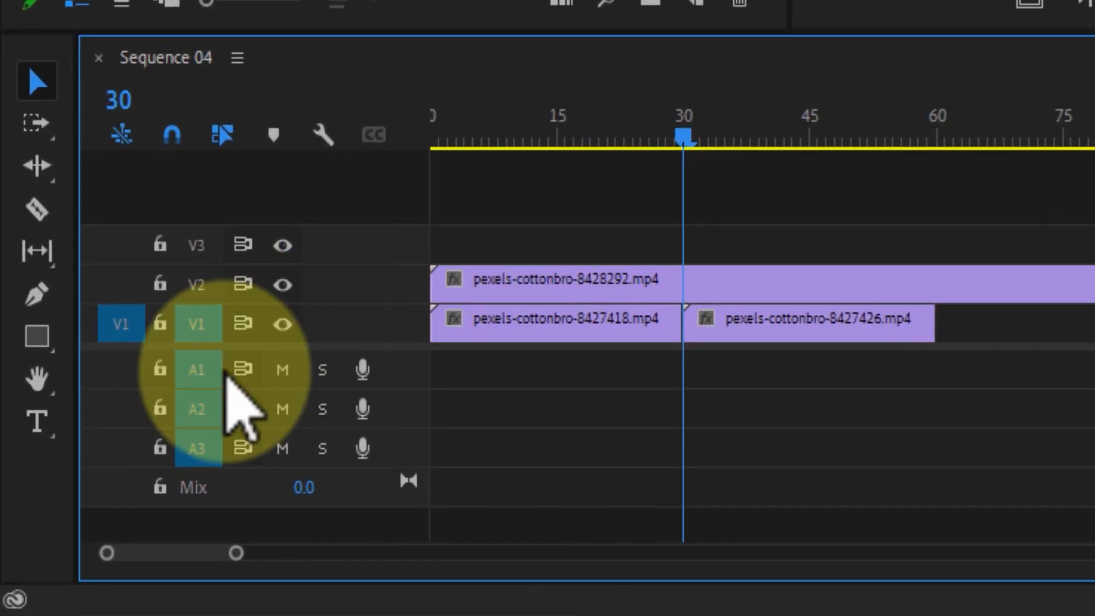
left_click(36, 209)
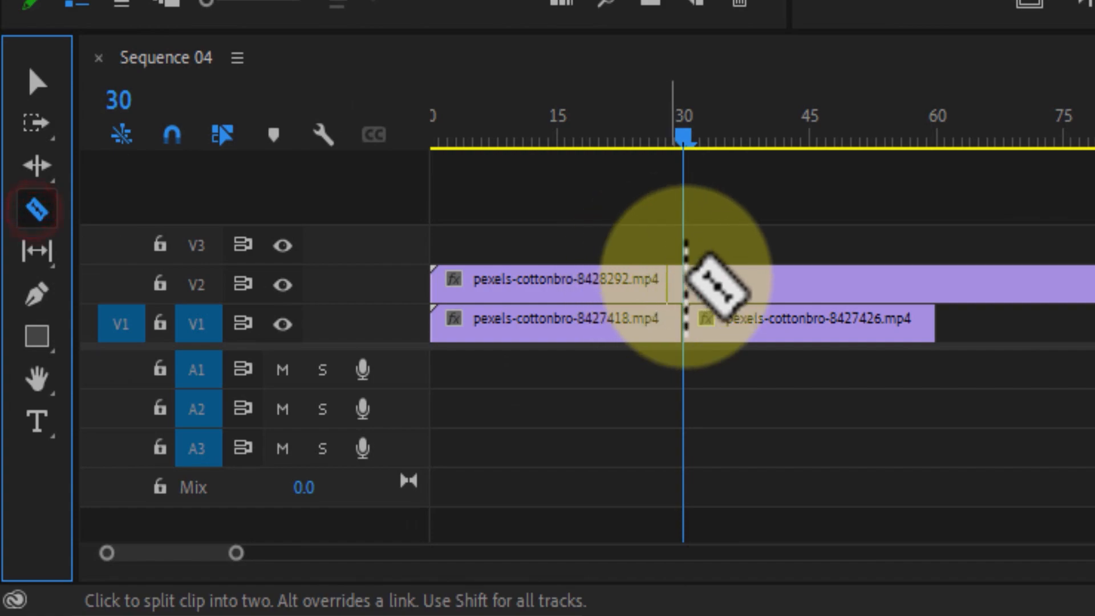
left_click(689, 280)
right_click(427, 486)
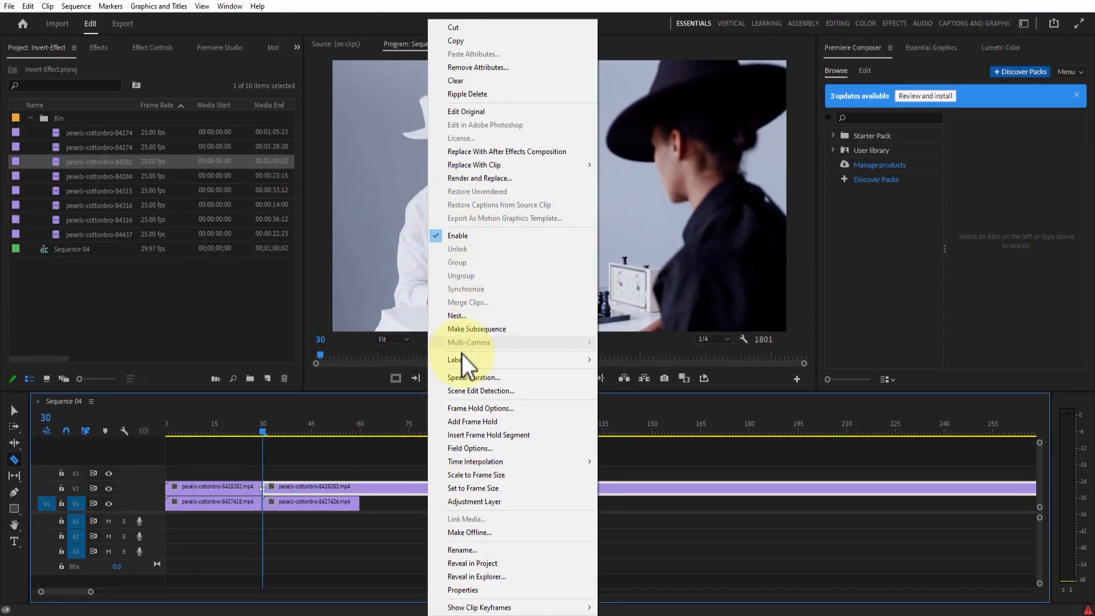
left_click(463, 93)
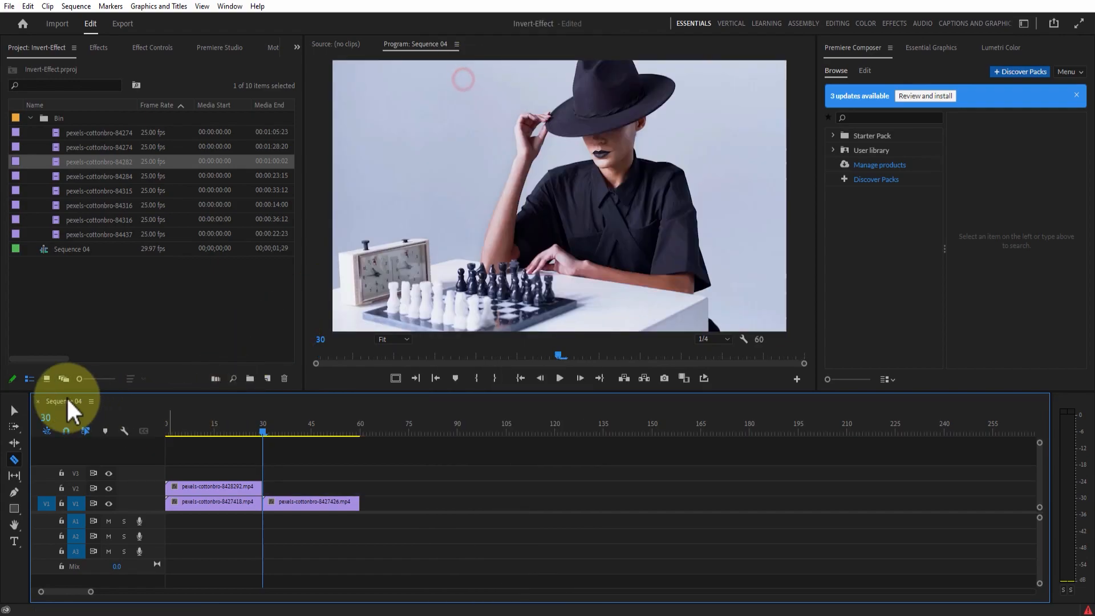
left_click(11, 409)
left_click_drag(288, 472, 382, 507)
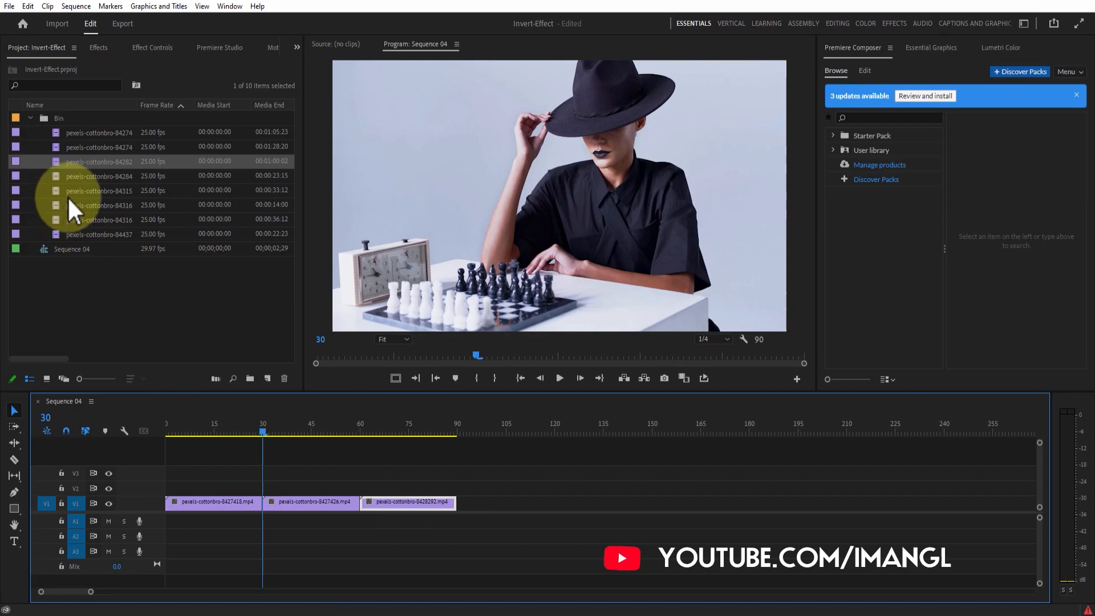
Add pexels-cottonbro-8428486.mp4, keep only its first 30 frames and place it on V1 at frame 90
left_click_drag(53, 175, 208, 491)
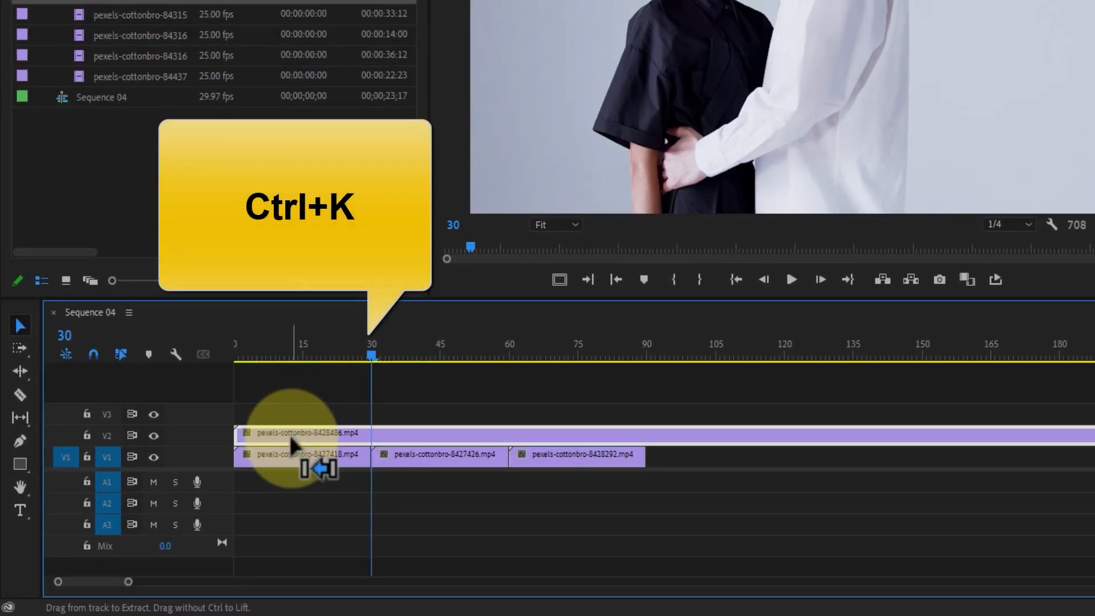
key("ctrl+k")
left_click(519, 436)
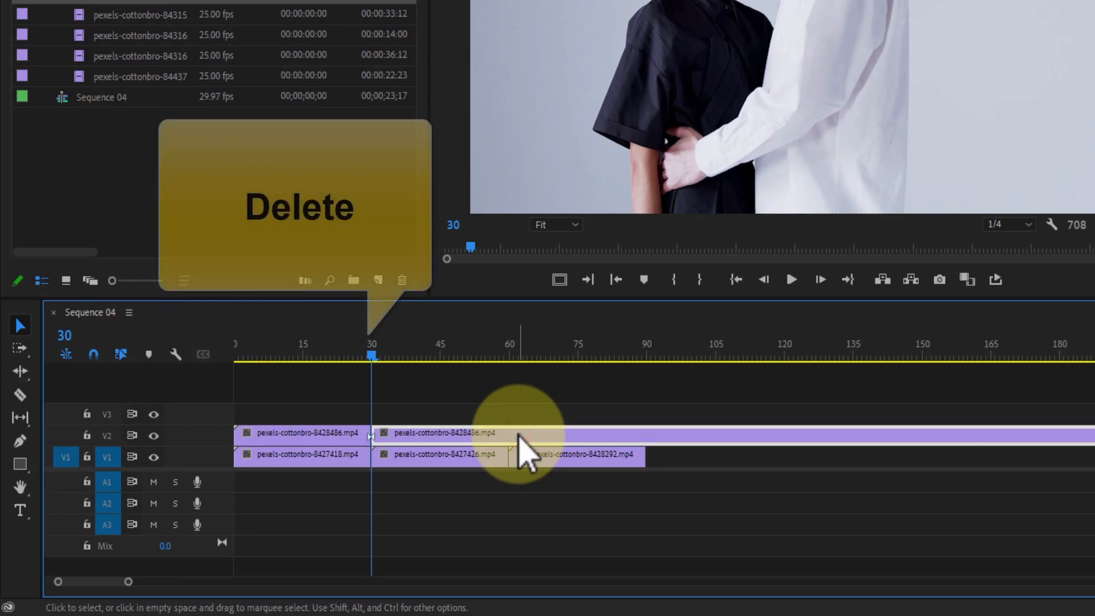
key("Delete")
left_click_drag(298, 429, 708, 457)
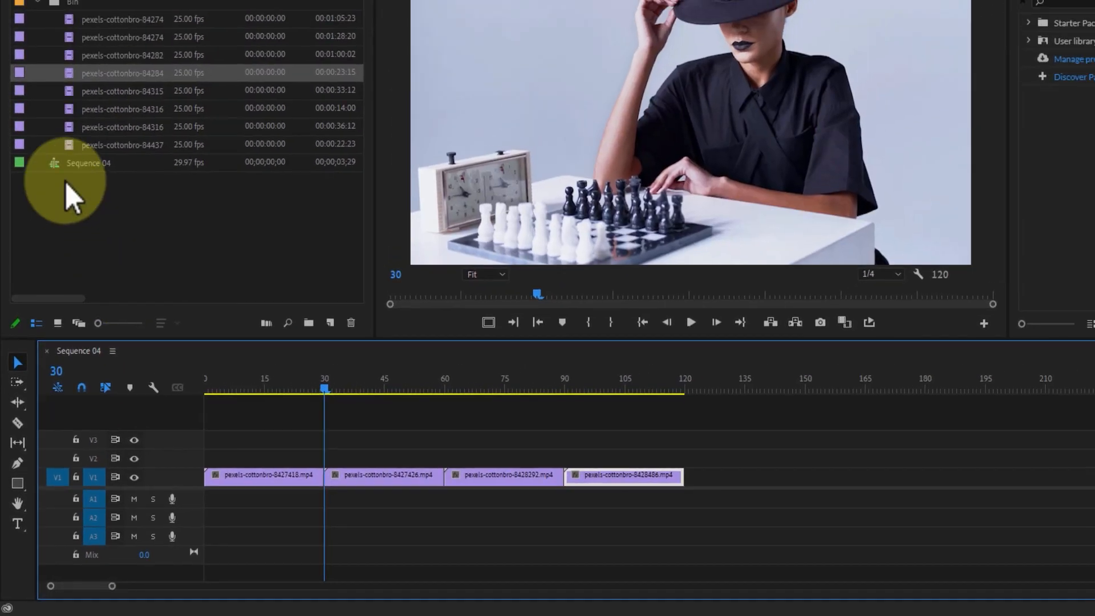
Add pexels-cottonbro-8431507.mp4, shorten it to its first 30 frames and place it on V1 at frame 120
left_click_drag(68, 91, 261, 456)
key("ctrl+k")
left_click(312, 486)
key("Delete")
left_click_drag(206, 487, 595, 516)
Add pexels-cottonbro-8431622.mp4, cut it down to its first 30 frames and append it on V1 at frame 150
left_click_drag(77, 205, 697, 503)
key("ctrl+k")
left_click(285, 485)
key("Delete")
Append the first 30 frames of pexels-cottonbro-8431626.mp4 to V1 at frame 180, deleting the rest of the clip
left_click_drag(57, 219, 797, 502)
key("ctrl+k")
left_click(320, 487)
key("Delete")
Append the first 30 frames of pexels-cottonbro-8443734.mp4 to V1 at frame 210, deleting the rest of the clip
left_click_drag(76, 241, 881, 502)
left_click(283, 485)
key("ctrl+k")
left_click(313, 490)
key("Delete")
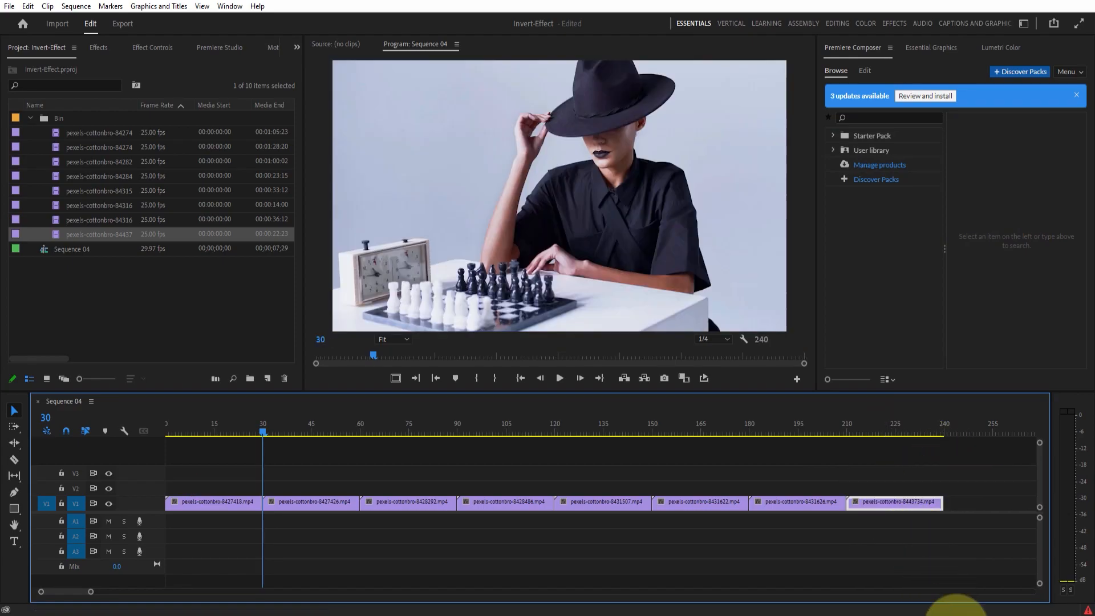
Create a 1920 x 1080 adjustment layer with a 29.97 fps timebase and square pixels
left_click(239, 319)
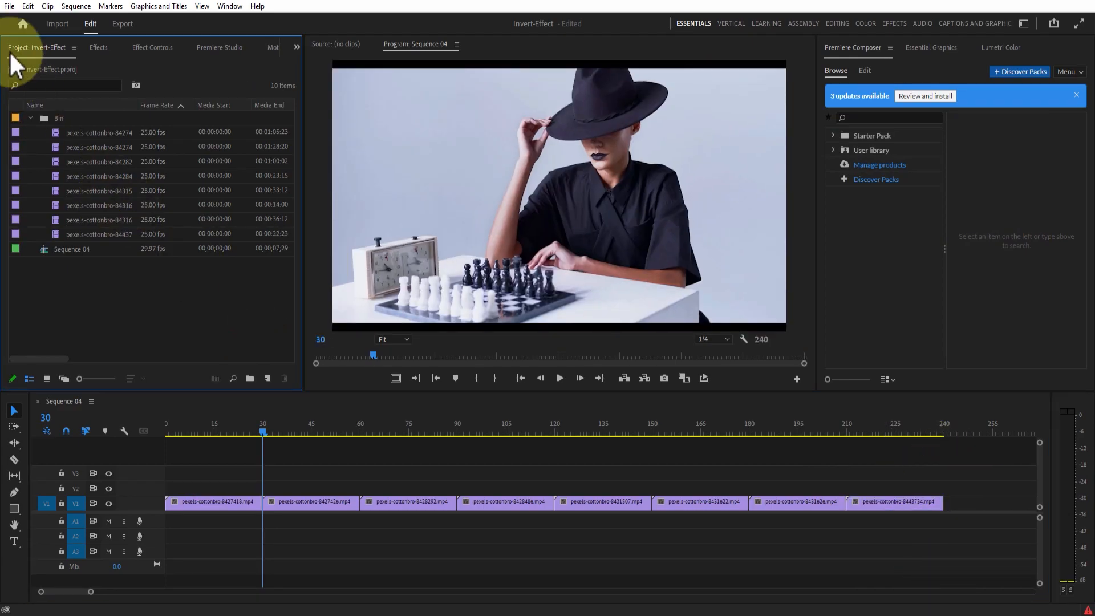
left_click(10, 6)
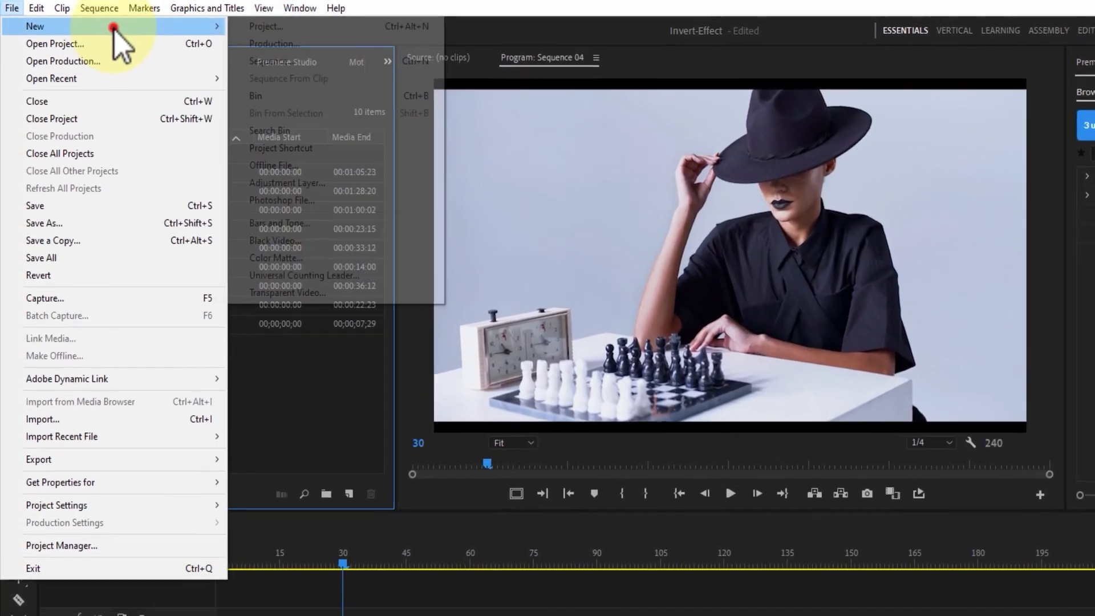
left_click(87, 20)
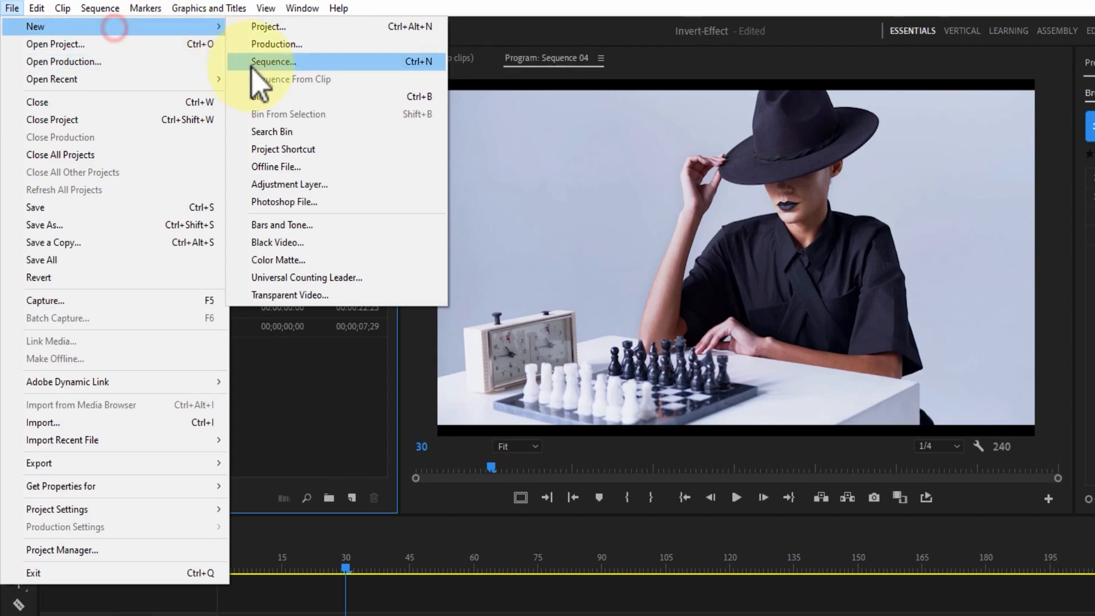
left_click(360, 185)
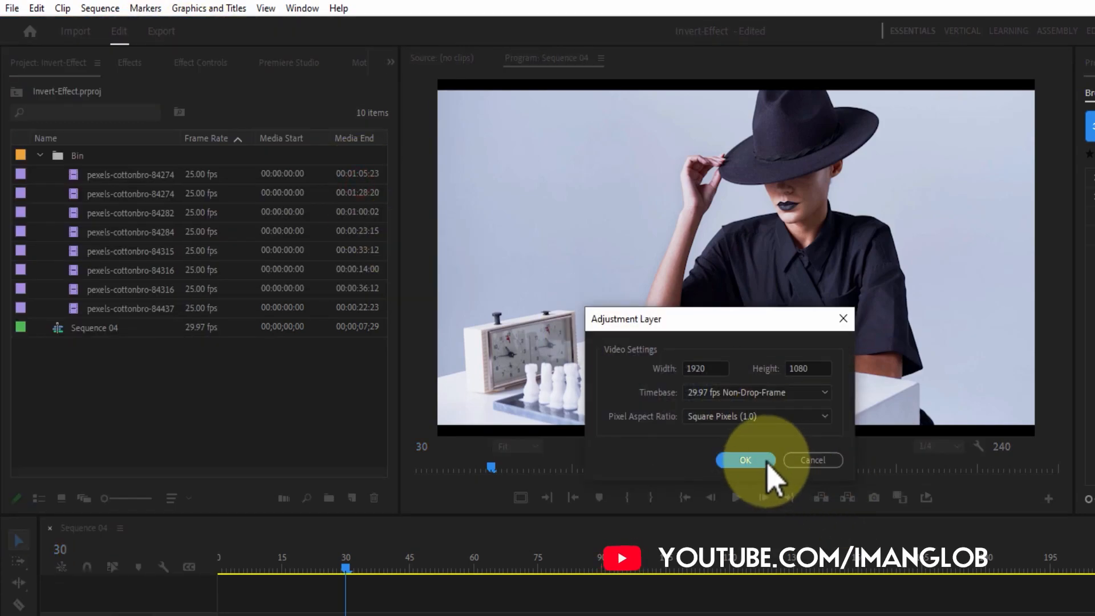
left_click(766, 460)
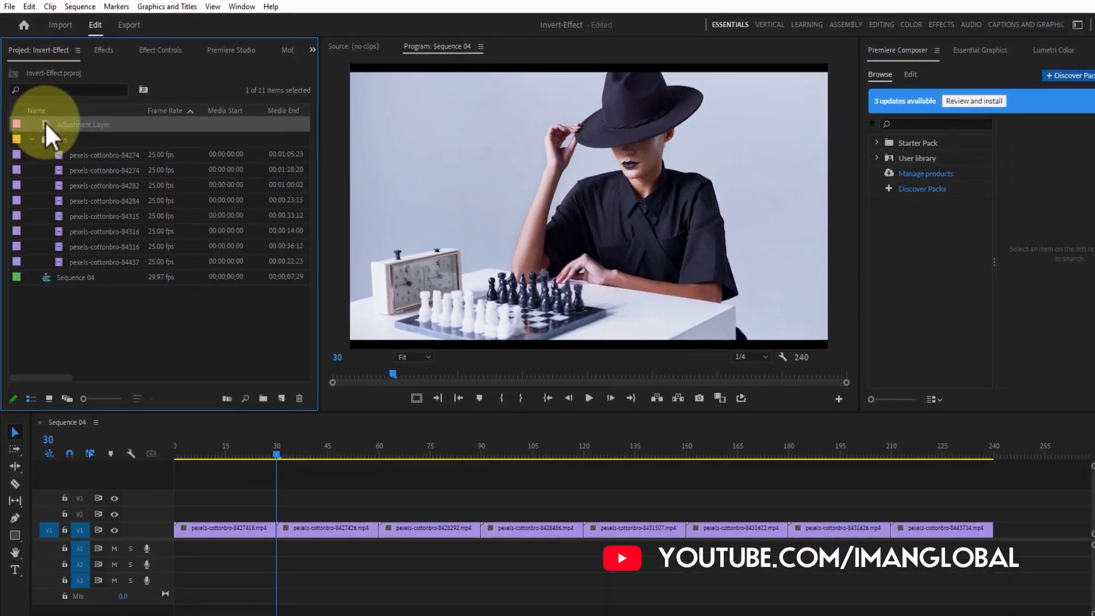
Place the adjustment layer at the start of V2 and shorten it to 3 frames
left_click_drag(43, 119, 169, 494)
left_click_drag(294, 488, 186, 497)
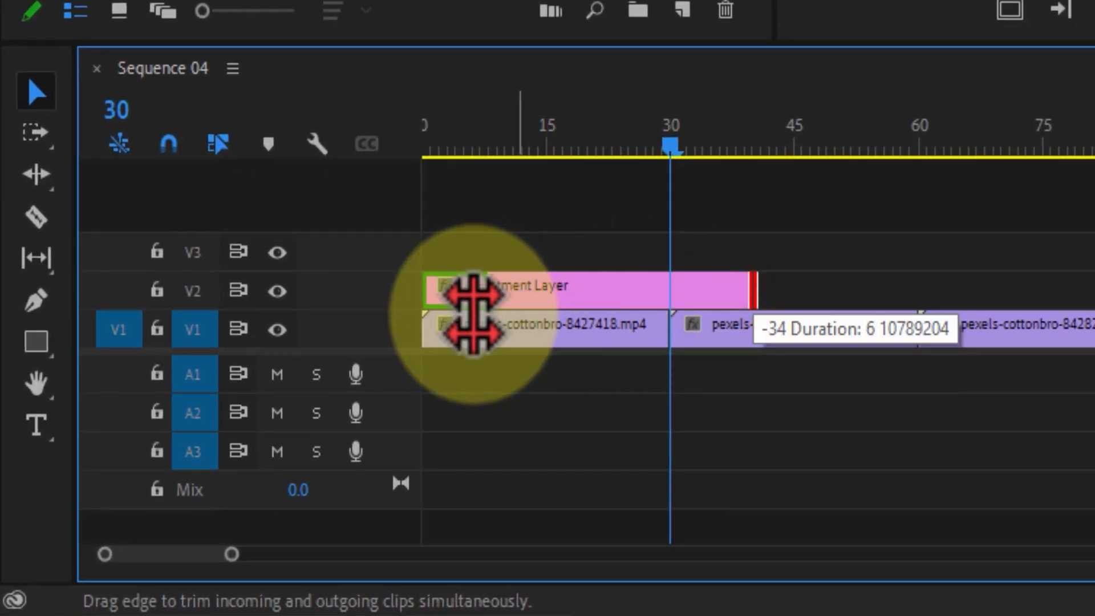
left_click_drag(473, 314, 445, 311)
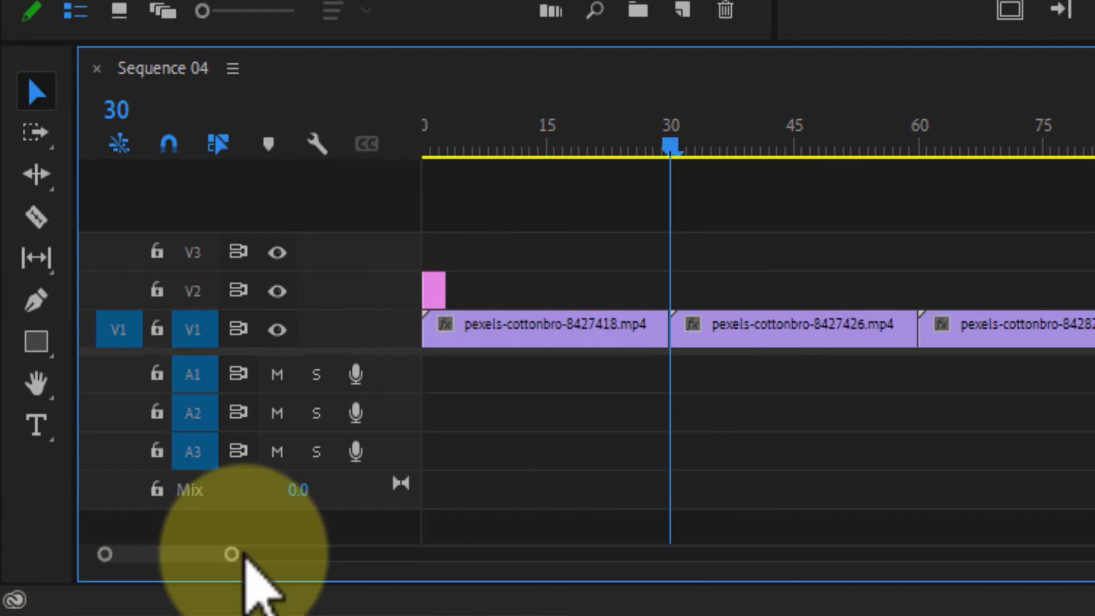
left_click_drag(239, 557, 140, 559)
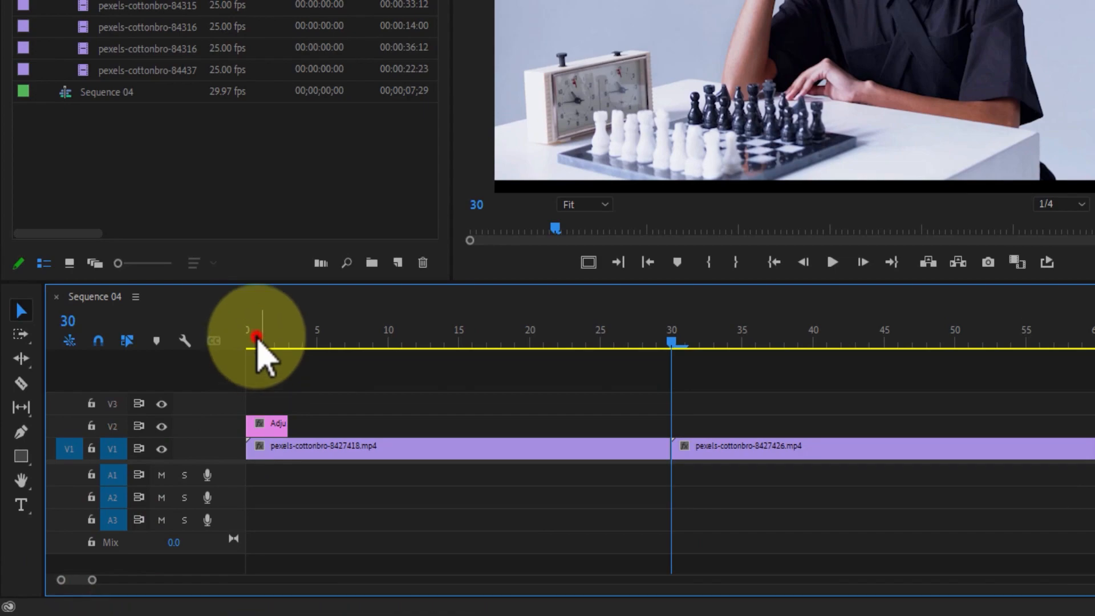
Move the adjustment layer to the end of the first clip, trim it to a single frame and set the playhead to frame 27
left_click(257, 341)
left_click_drag(272, 429, 647, 441)
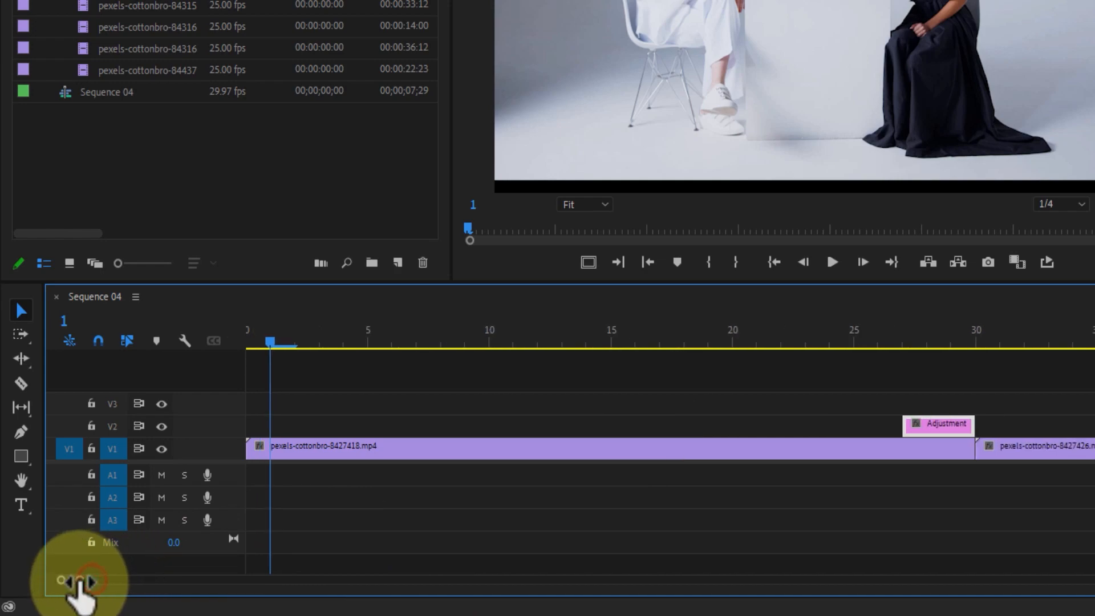
left_click_drag(90, 581, 83, 581)
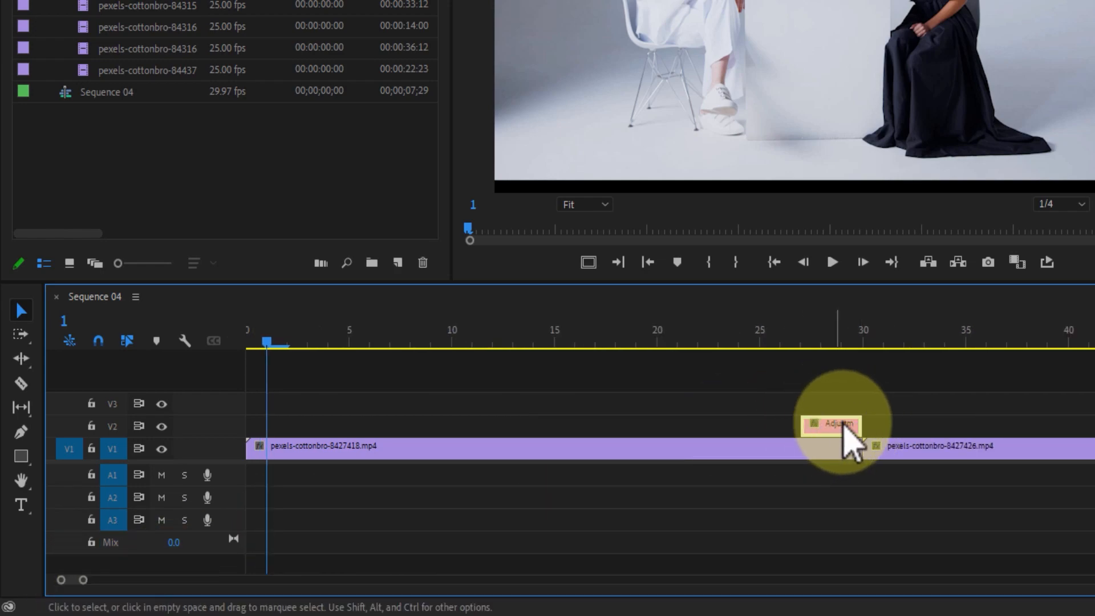
left_click_drag(862, 422, 819, 425)
left_click(809, 322)
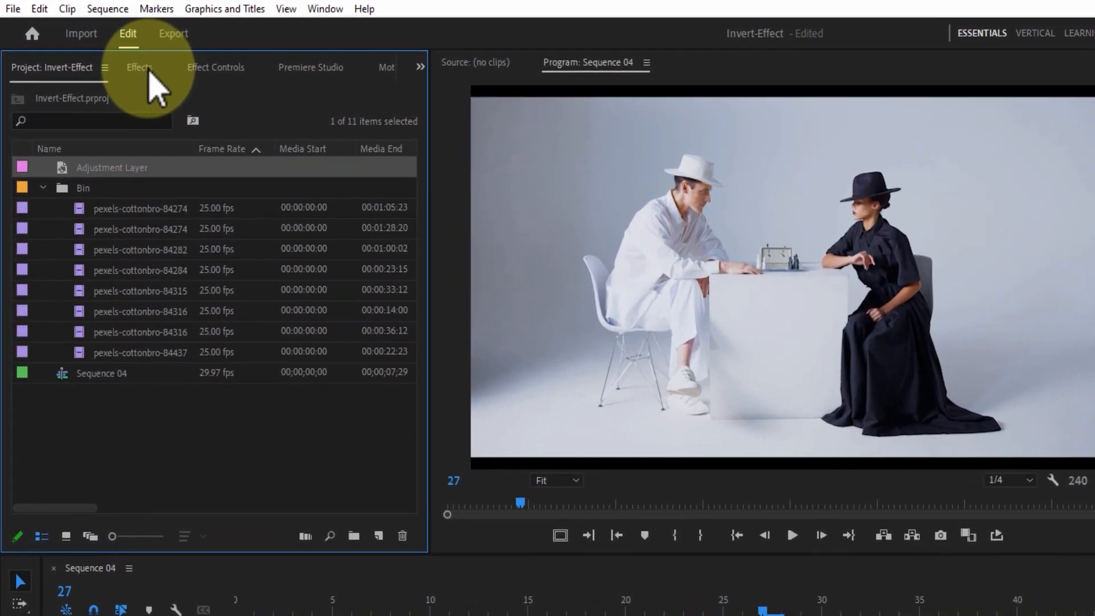
Apply the Invert video effect from the Channel category to the adjustment layer on V2
left_click(98, 48)
left_click(12, 206)
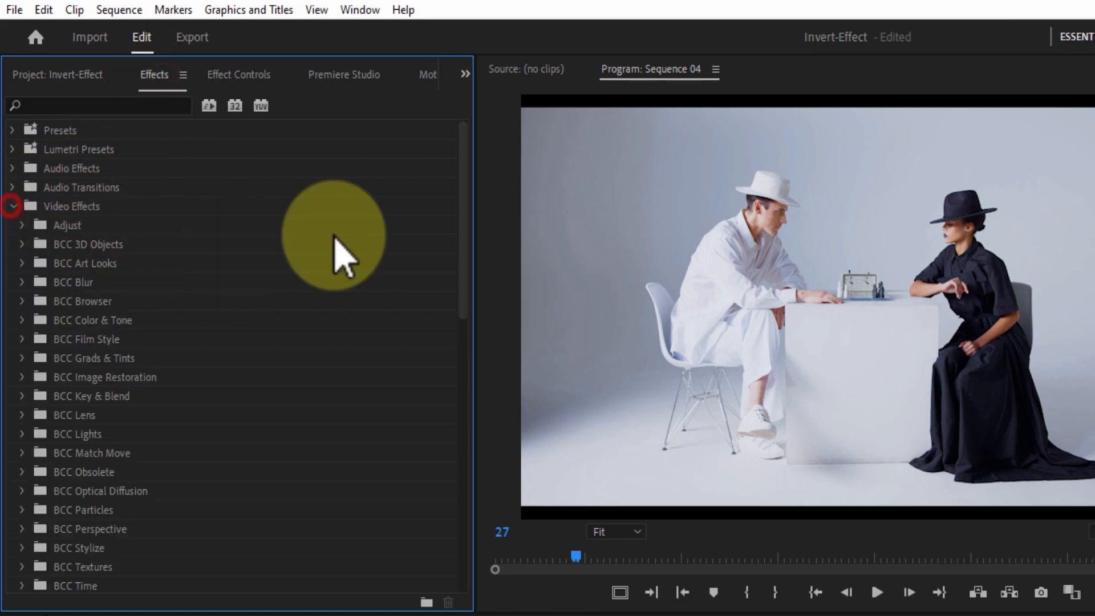
left_click_drag(461, 187, 488, 403)
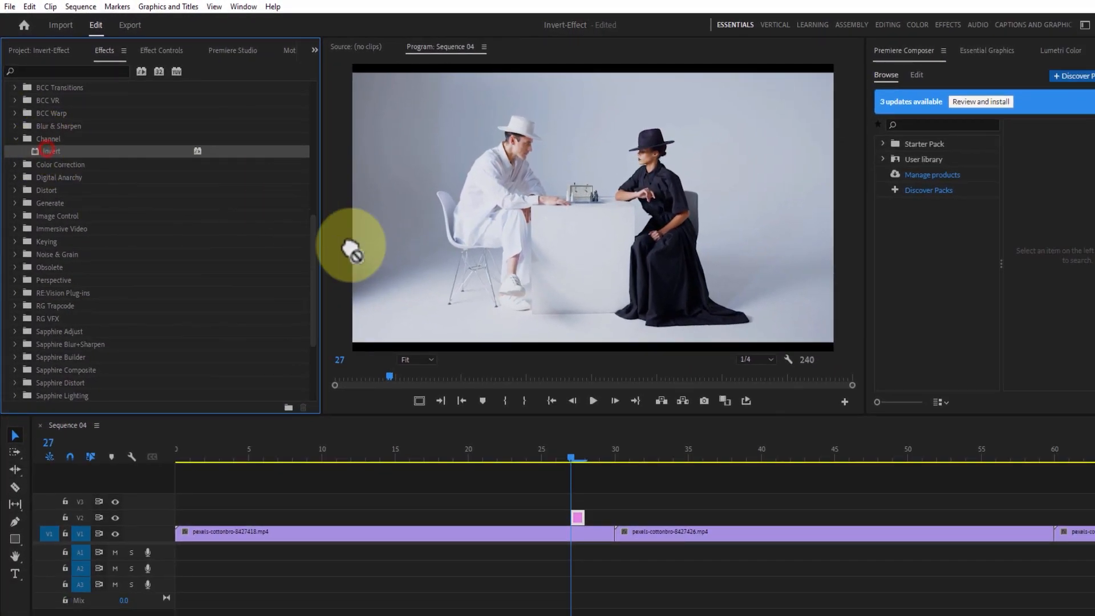
left_click_drag(578, 517, 578, 516)
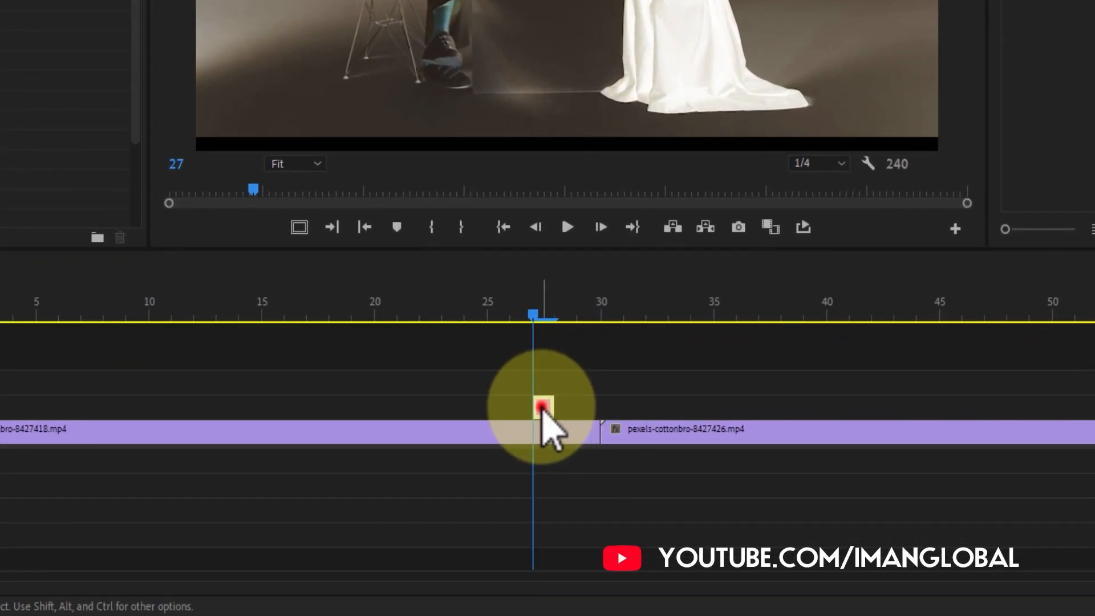
Move the one-frame adjustment layer to frame 25 and duplicate it on every second frame up to frame 35
left_click_drag(542, 408, 496, 399)
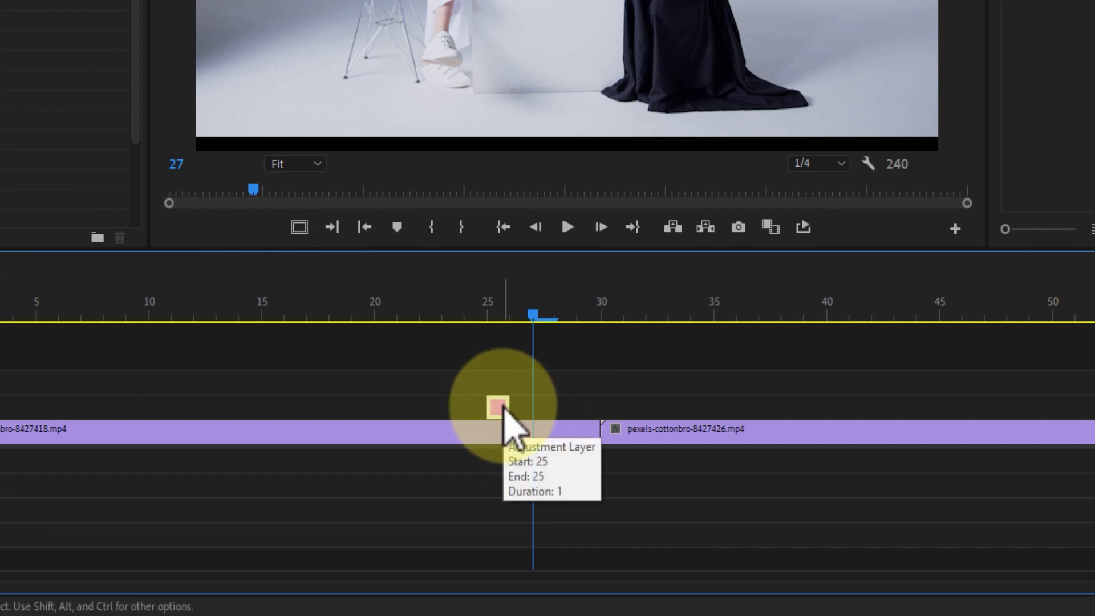
left_click_drag(503, 410, 589, 406)
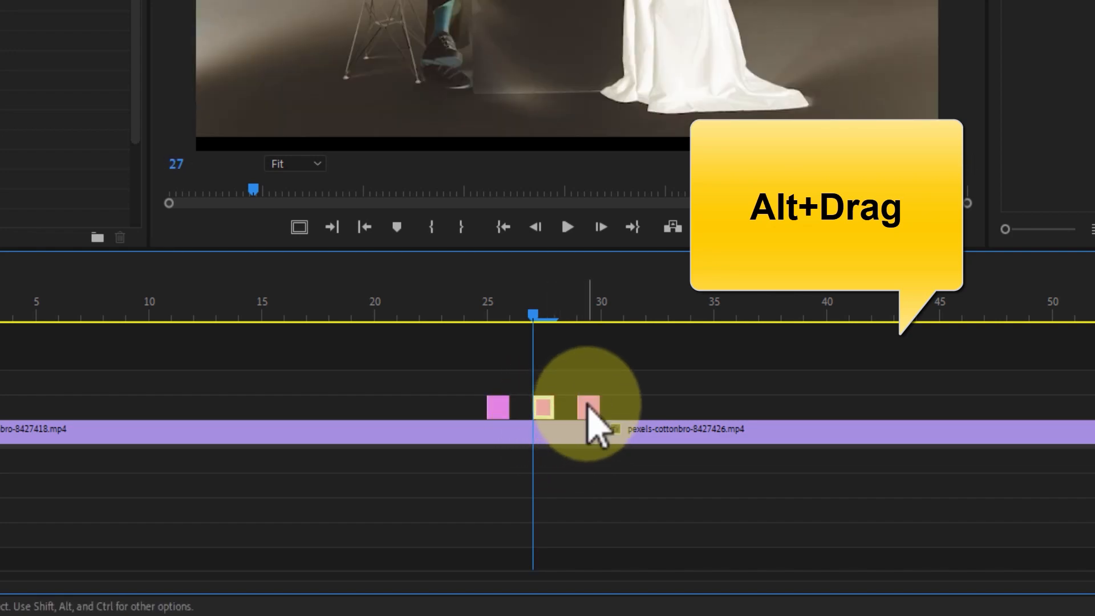
left_click_drag(635, 374, 461, 416)
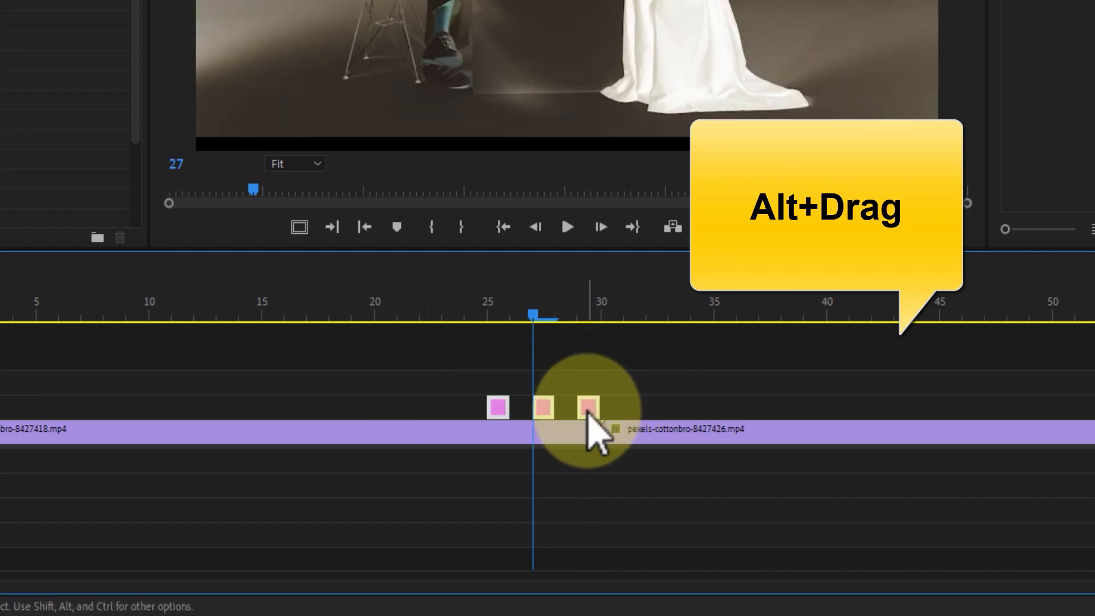
left_click_drag(591, 406, 723, 407)
Play back the first cut to check the flickering invert effect
left_click_drag(651, 302, 352, 322)
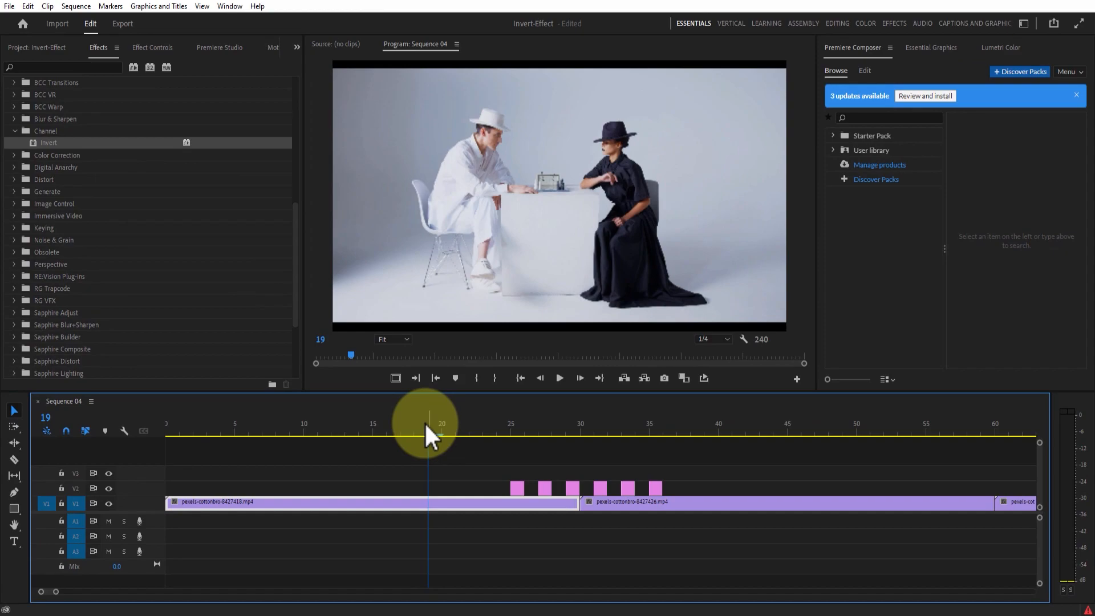
key("space")
key("space")
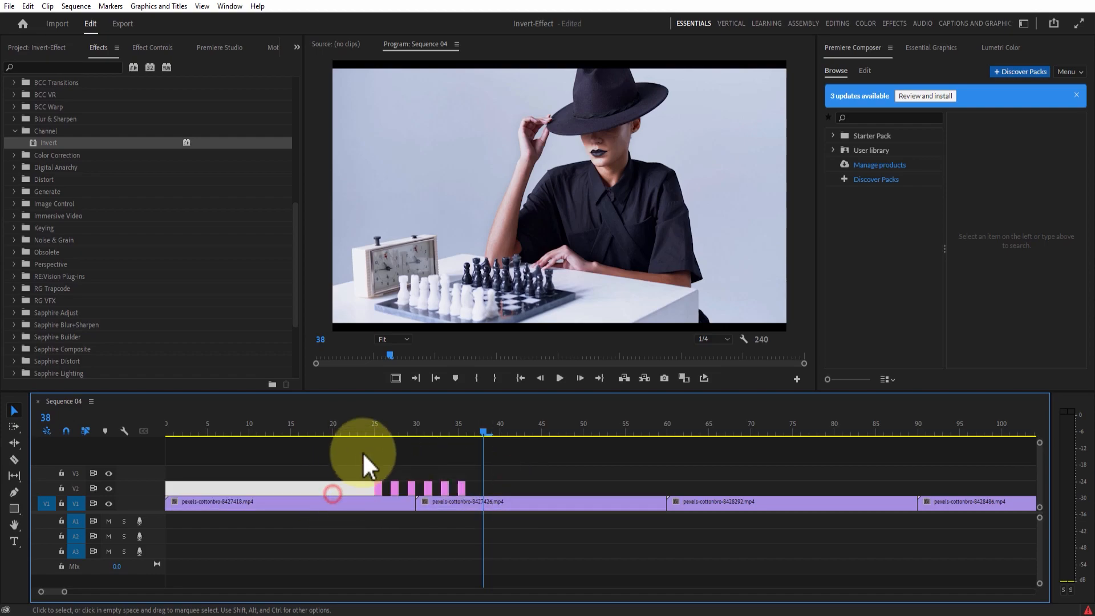
Duplicate the group of six adjustment layers on V2 across the cuts at frames 60 and 90
left_click_drag(494, 486, 506, 487)
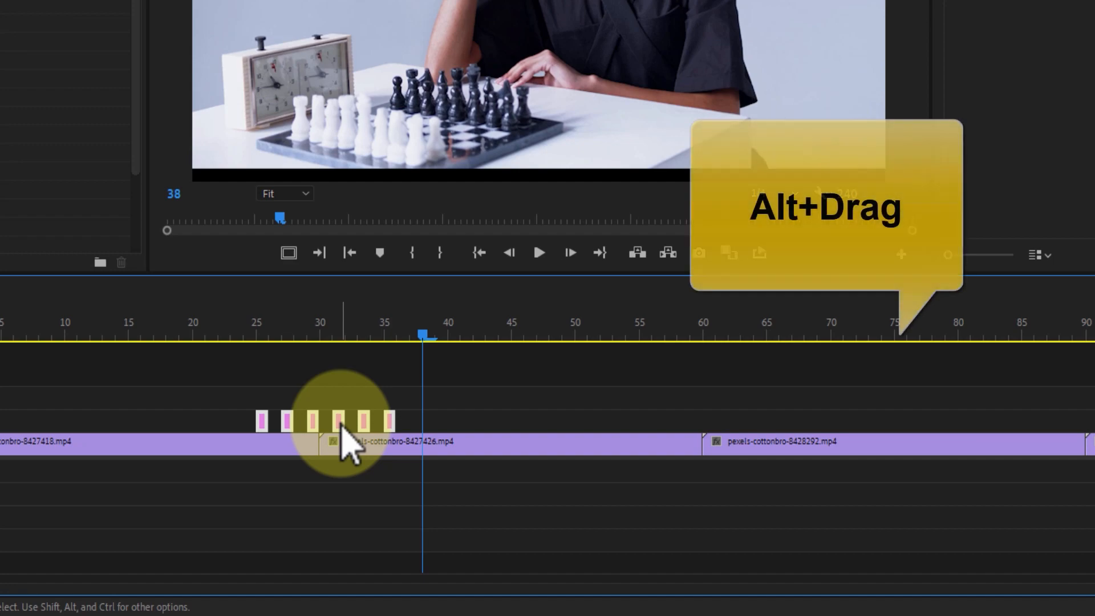
left_click_drag(341, 432, 410, 421)
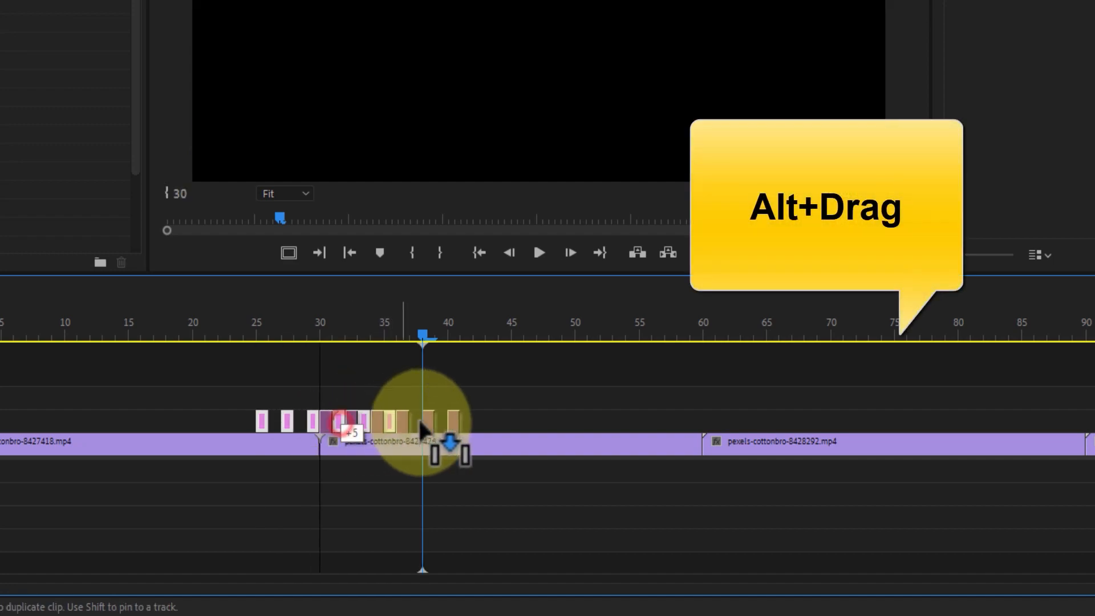
left_click_drag(705, 419, 705, 419)
scroll(456, 448, "right", 5)
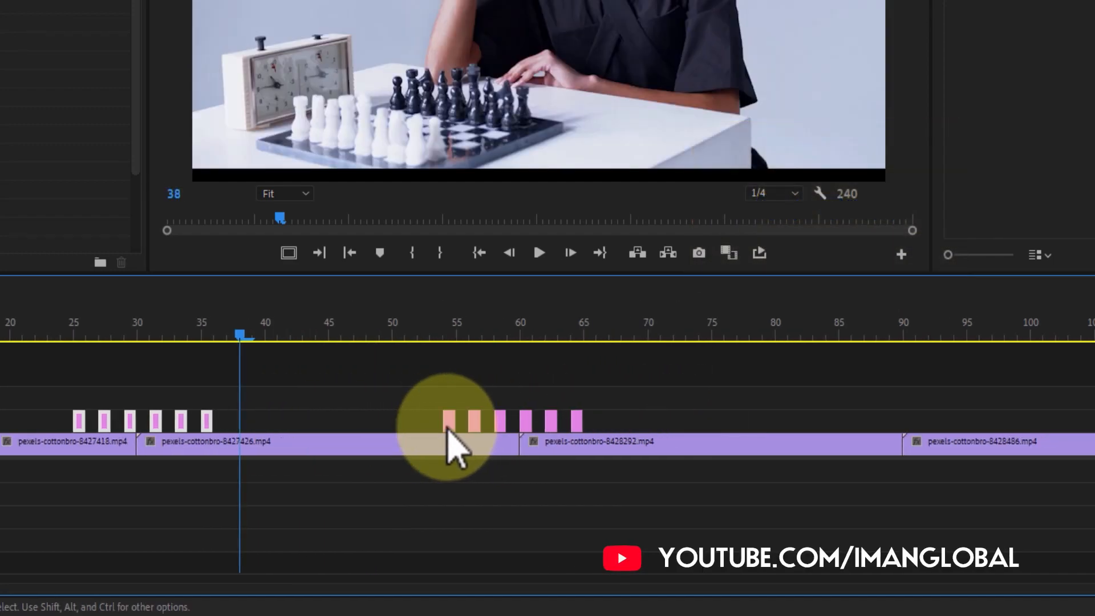
left_click_drag(462, 392, 296, 396)
left_click_drag(234, 419, 234, 419)
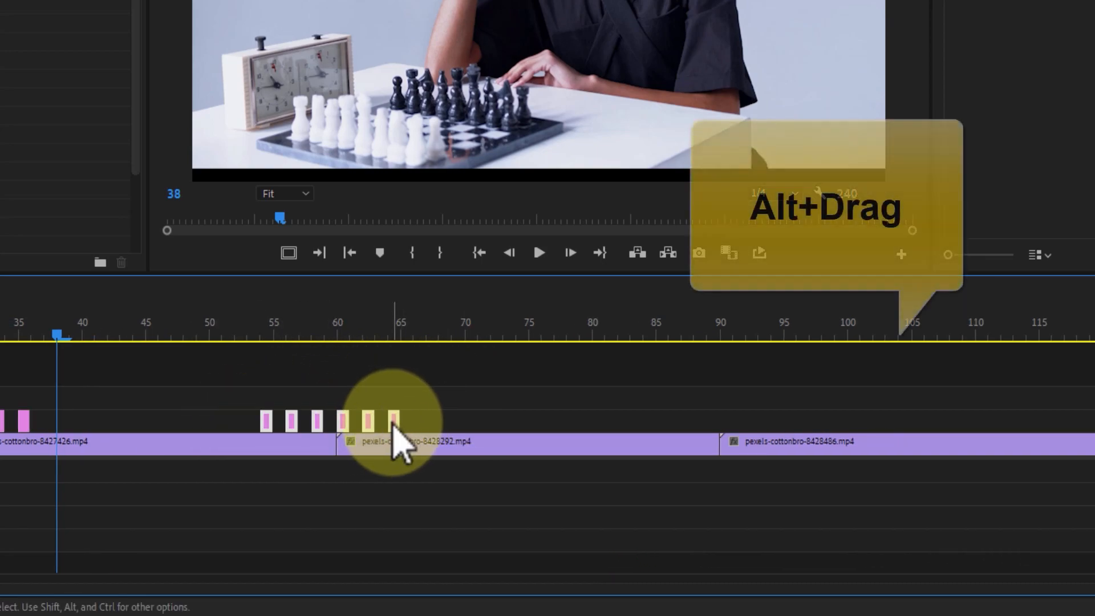
left_click_drag(405, 439, 777, 420)
Duplicate the group of six adjustment layers on V2 across the cuts at frames 120 and 150
scroll(400, 422, "right", 4)
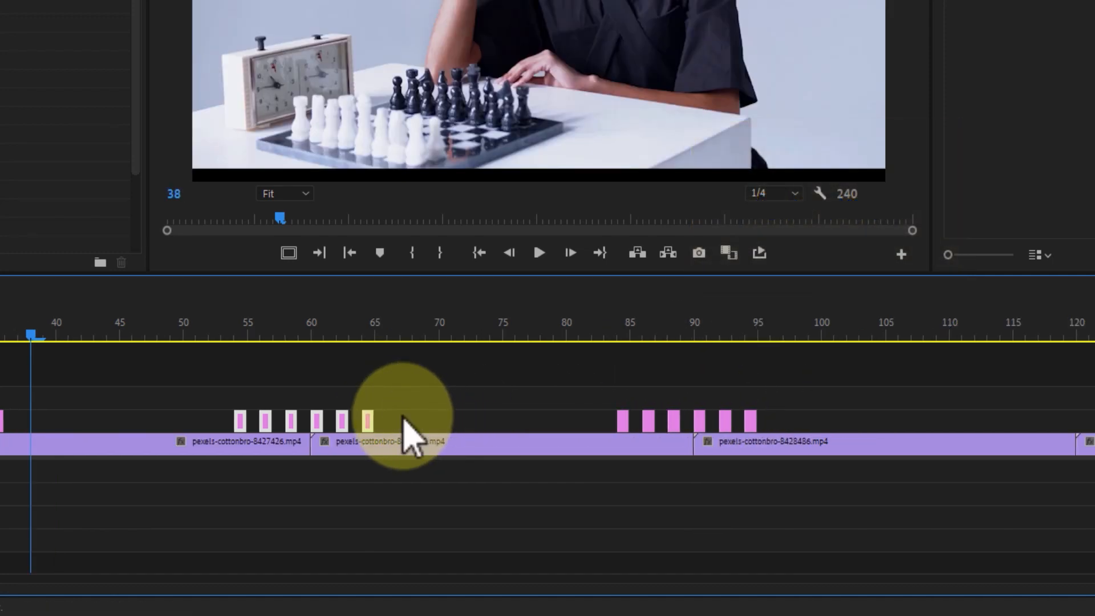
left_click_drag(473, 389, 264, 421)
left_click_drag(412, 424, 789, 420)
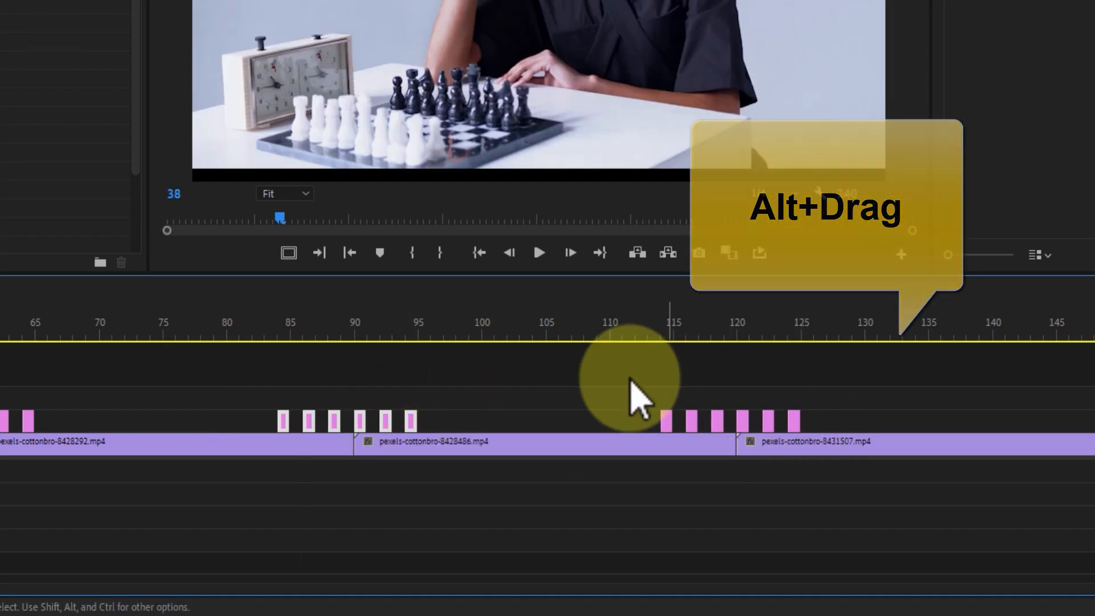
scroll(673, 403, "right", 5)
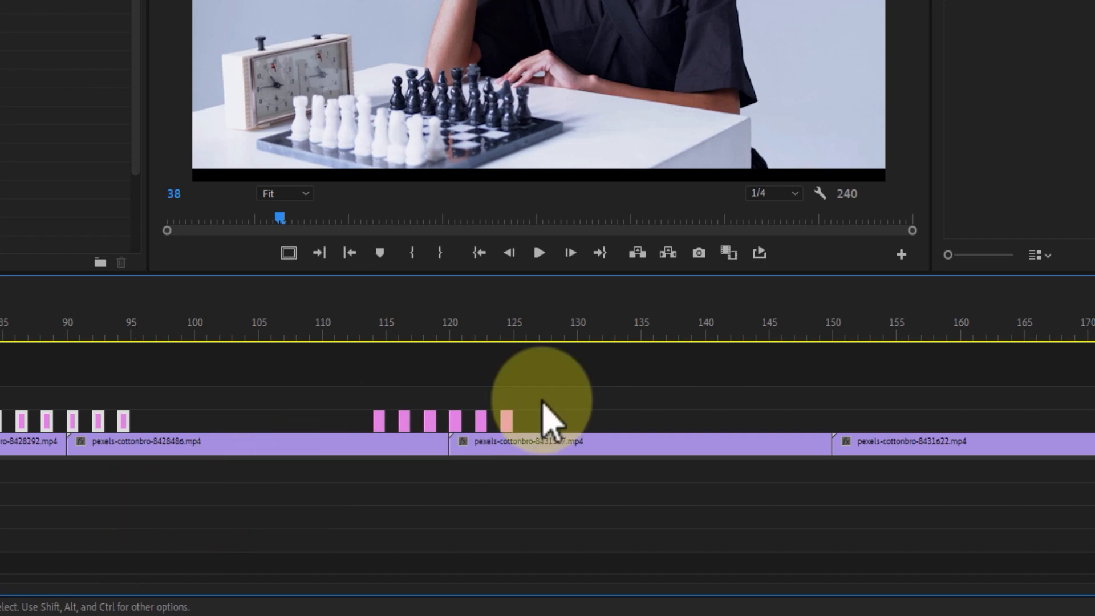
left_click_drag(590, 401, 335, 418)
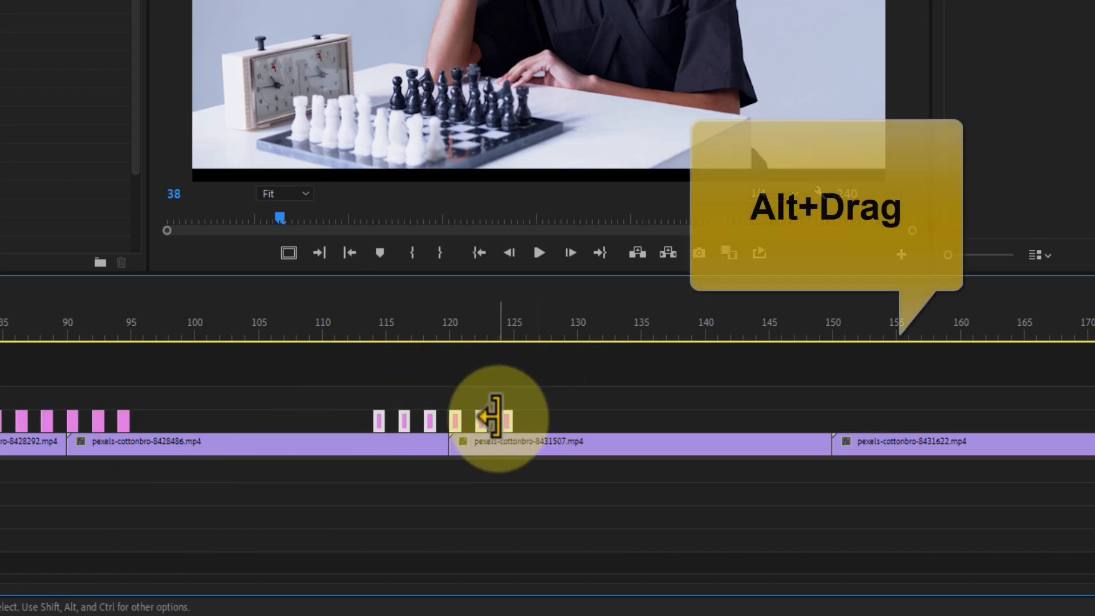
left_click_drag(506, 422, 892, 422)
Duplicate the group of six adjustment layers on V2 across the cuts at frames 180 and 210
scroll(593, 420, "down", 10)
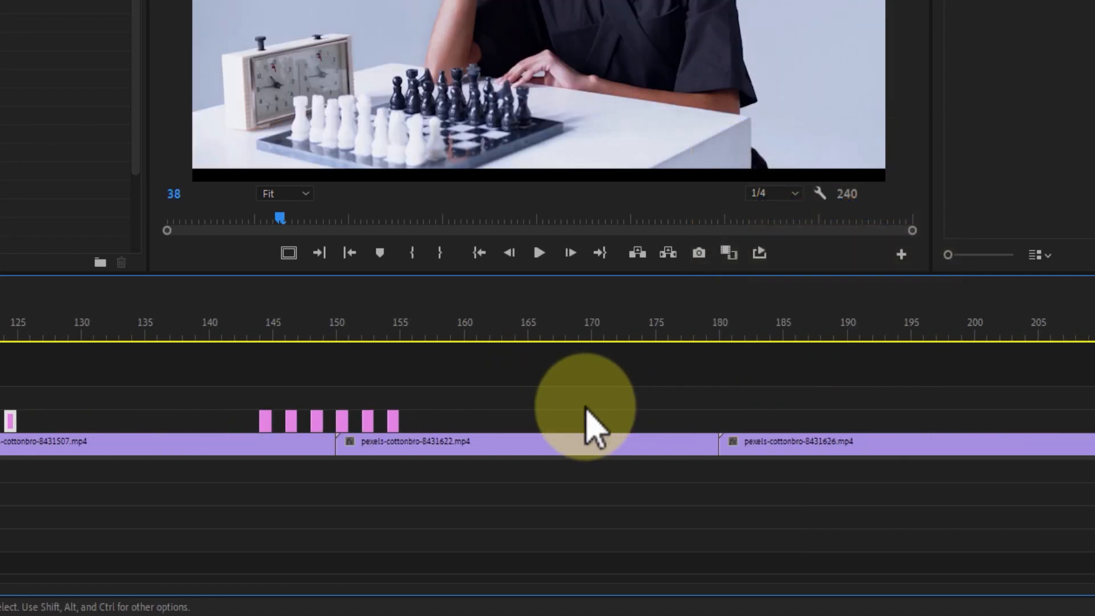
left_click_drag(443, 382, 276, 429)
left_click_drag(368, 421, 752, 426)
scroll(502, 420, "down", 4)
scroll(489, 421, "down", 1)
left_click_drag(533, 386, 354, 425)
left_click_drag(457, 421, 848, 434)
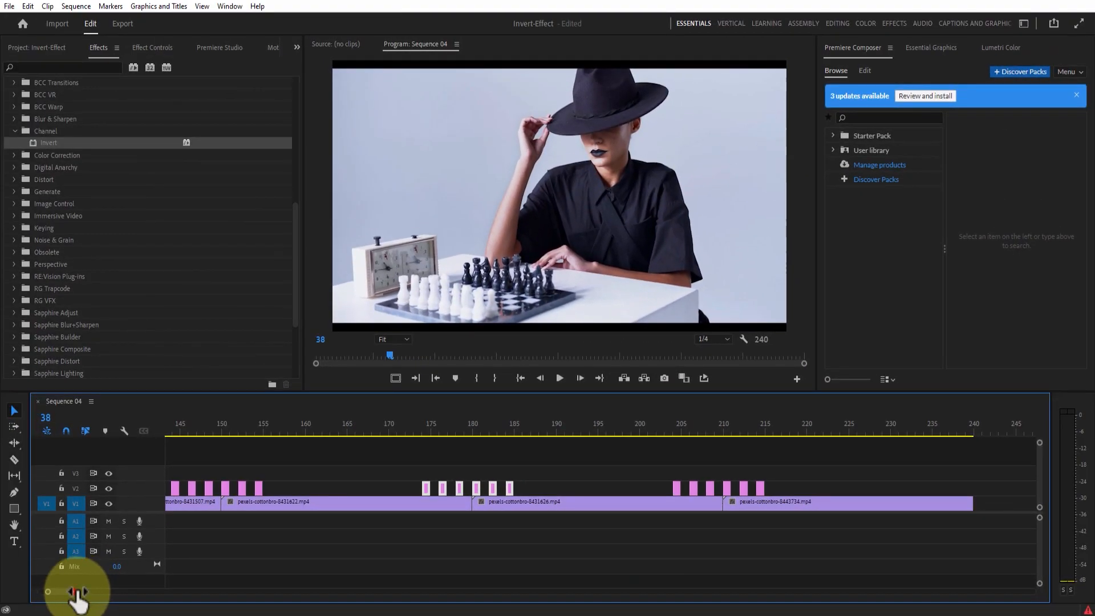
Play back the sequence to review the invert flicker at the clip transitions
left_click_drag(77, 591, 117, 594)
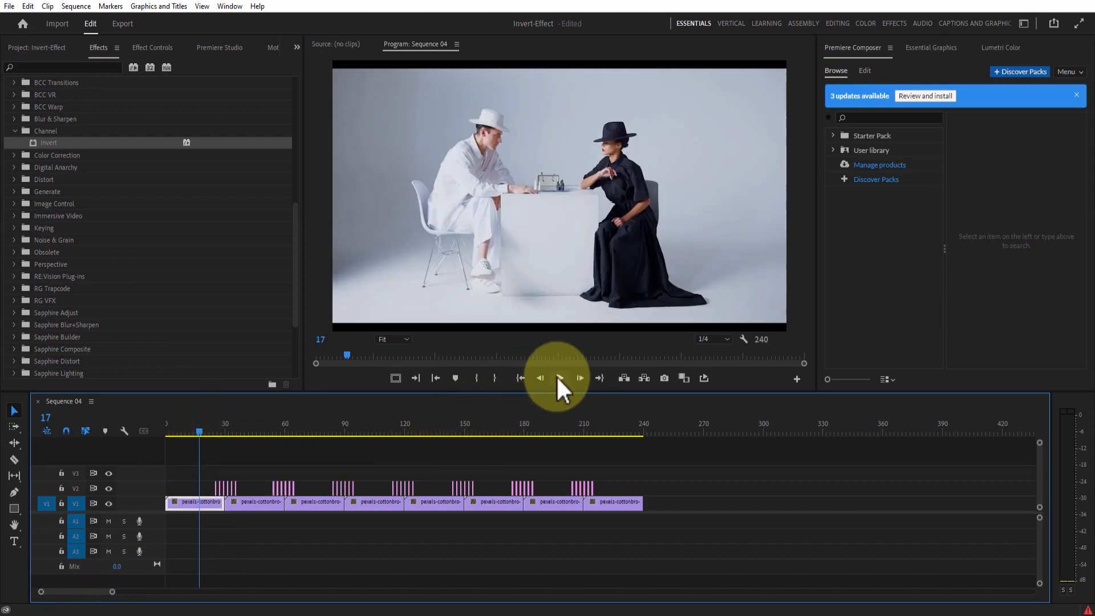
left_click(558, 378)
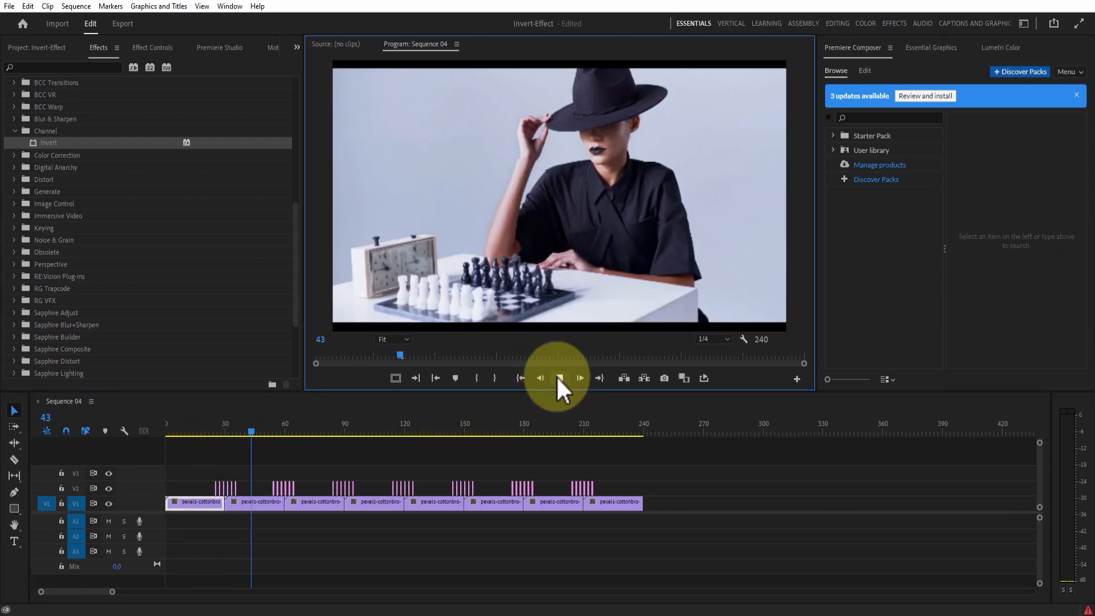